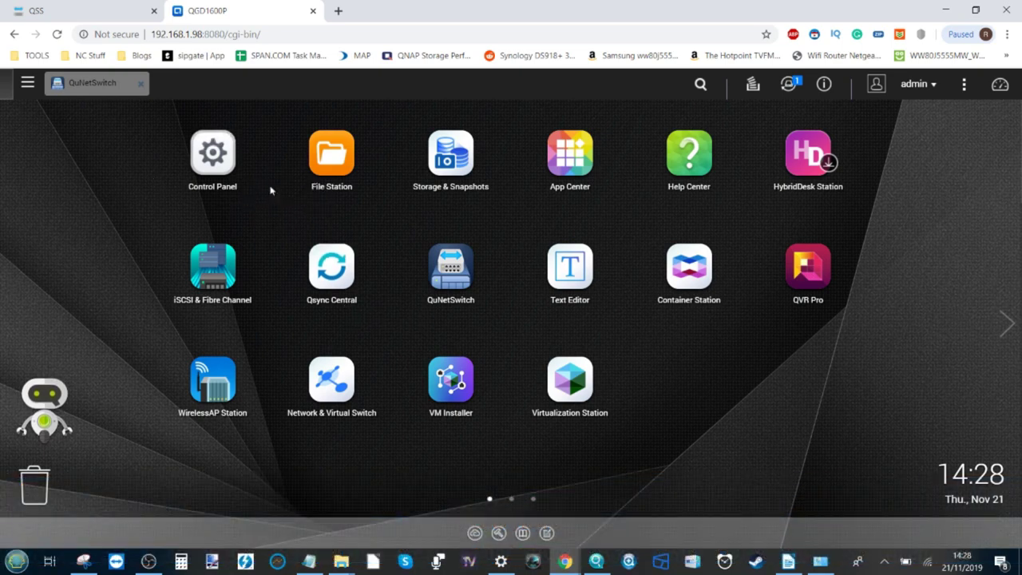
Open Control Panel to view the QGD-1600P summary: firmware 4.4.1.1086 and 8 GB memory.
click(233, 162)
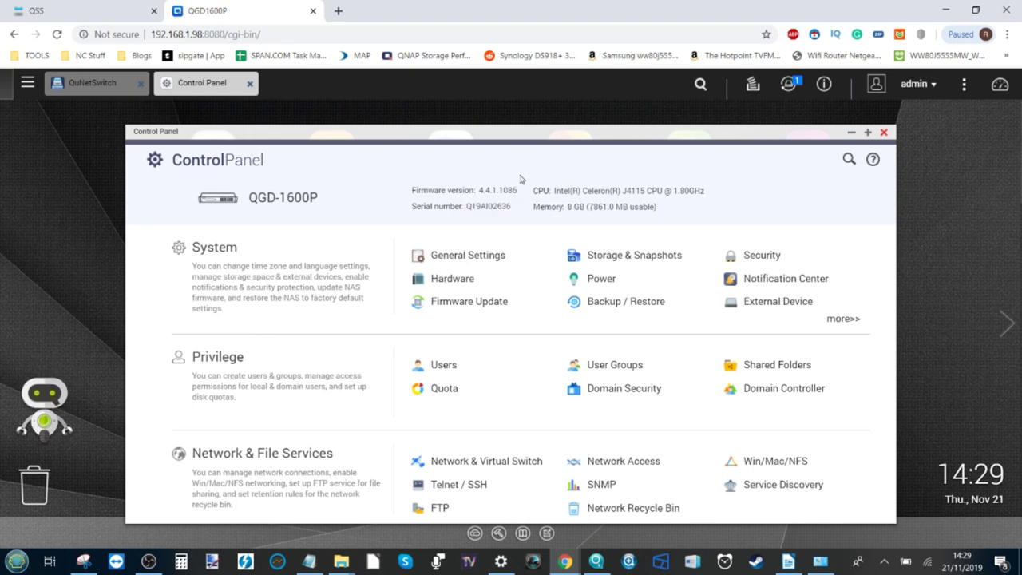
Minimize Control Panel and switch to the QSS switch management page.
click(851, 132)
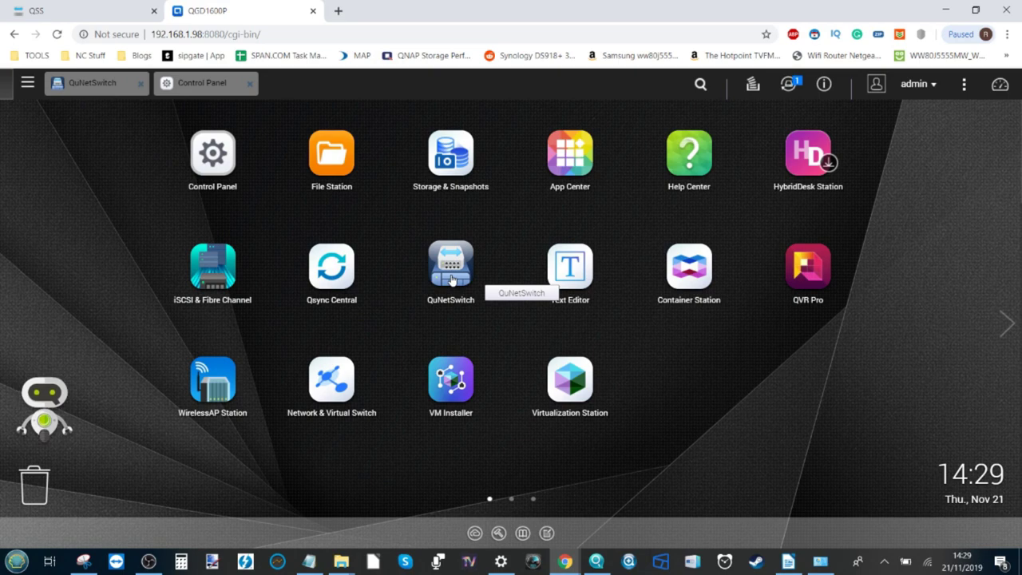
click(67, 4)
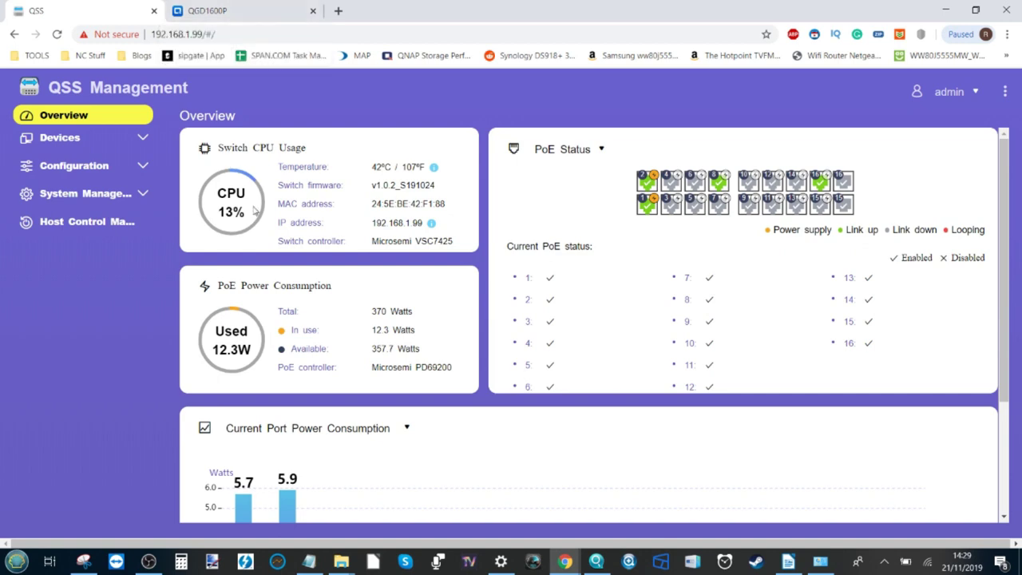
Flip between the QTS desktop and QSS overview, ending at 12% CPU and 12.5 W PoE used.
click(237, 9)
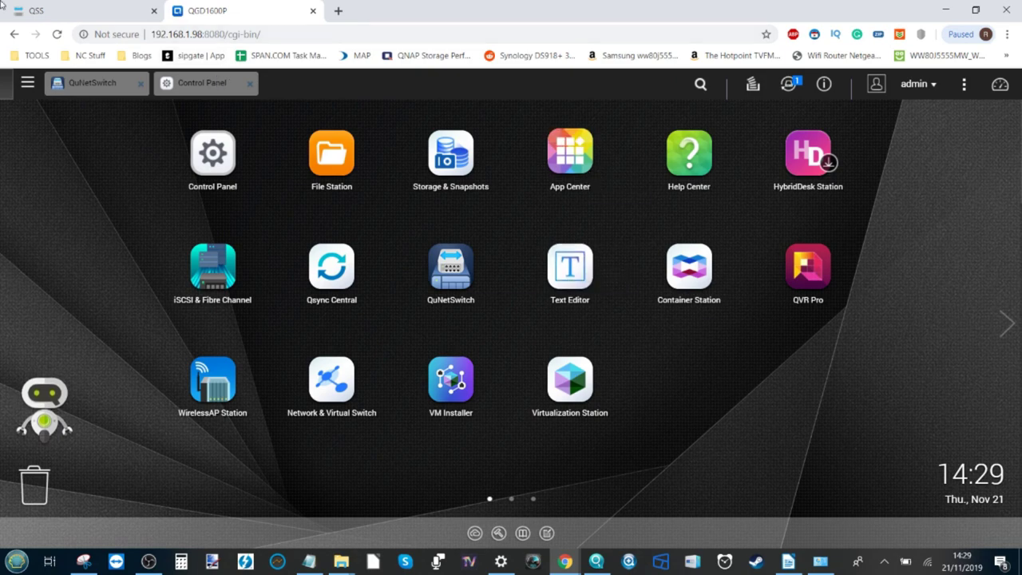
click(36, 10)
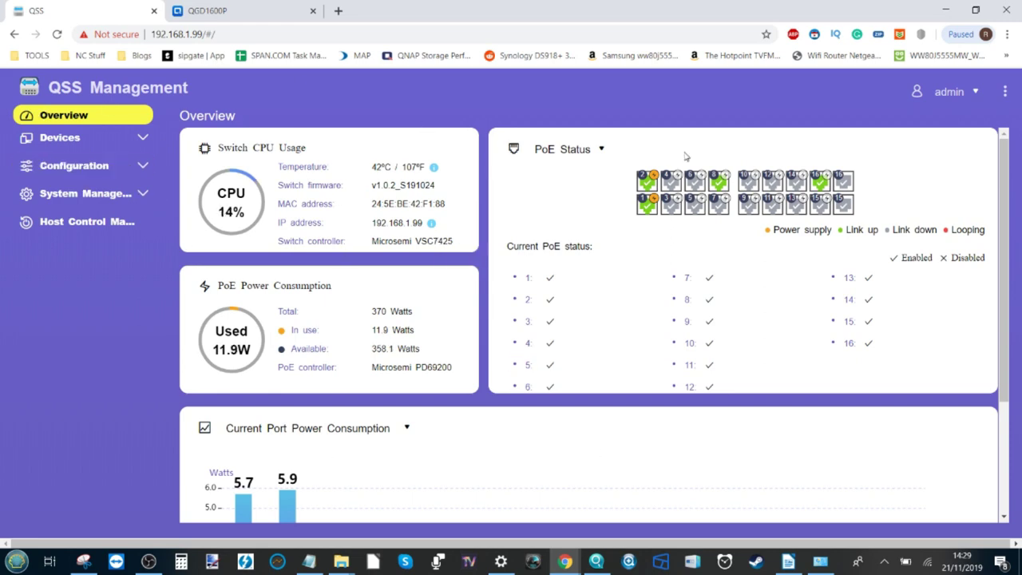
click(243, 10)
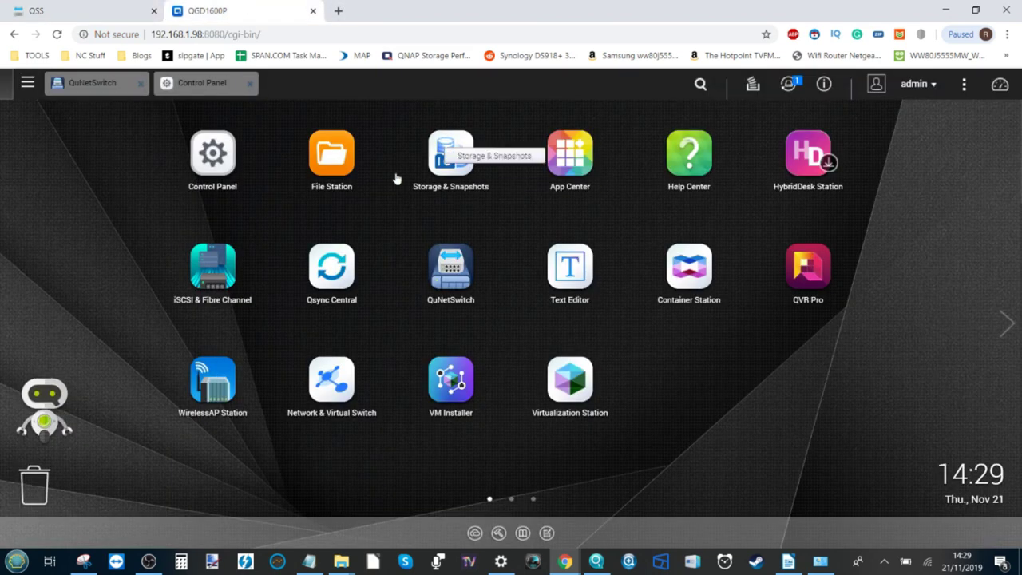
click(80, 10)
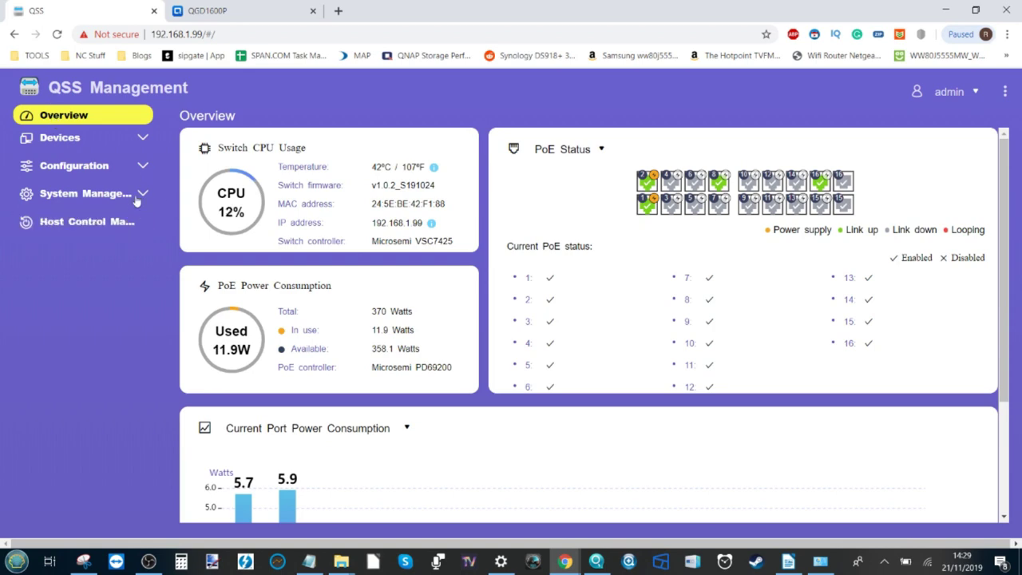
Launch File Station on DataVol1's Container folder from the QGD1600P desktop and nudge its window up.
click(239, 9)
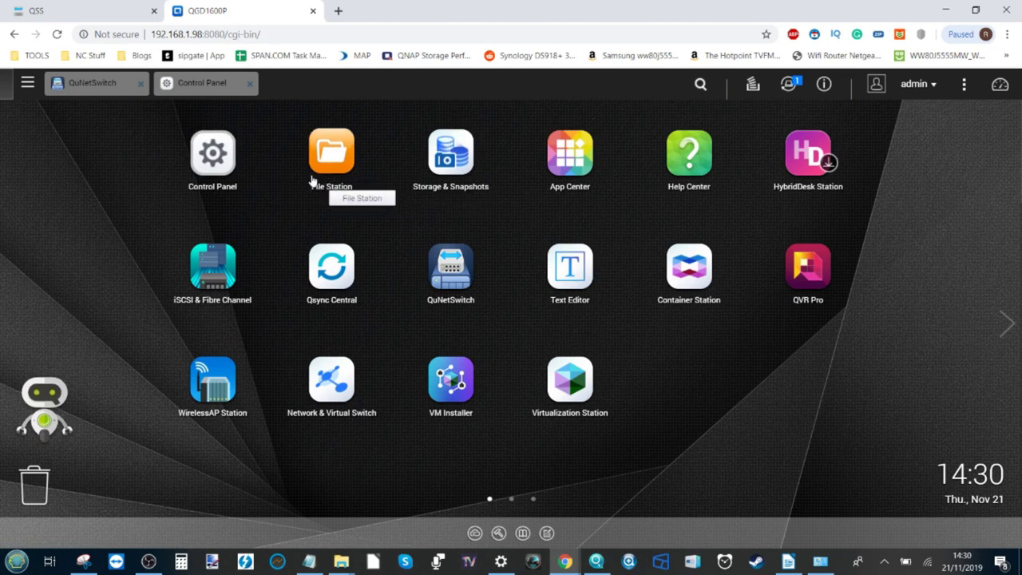
click(335, 152)
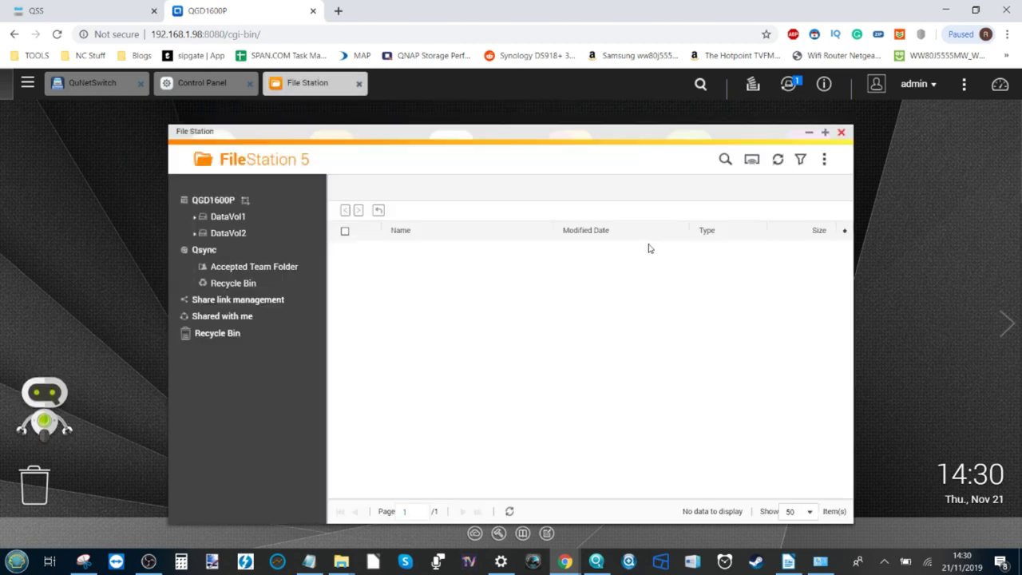
drag(712, 136, 710, 120)
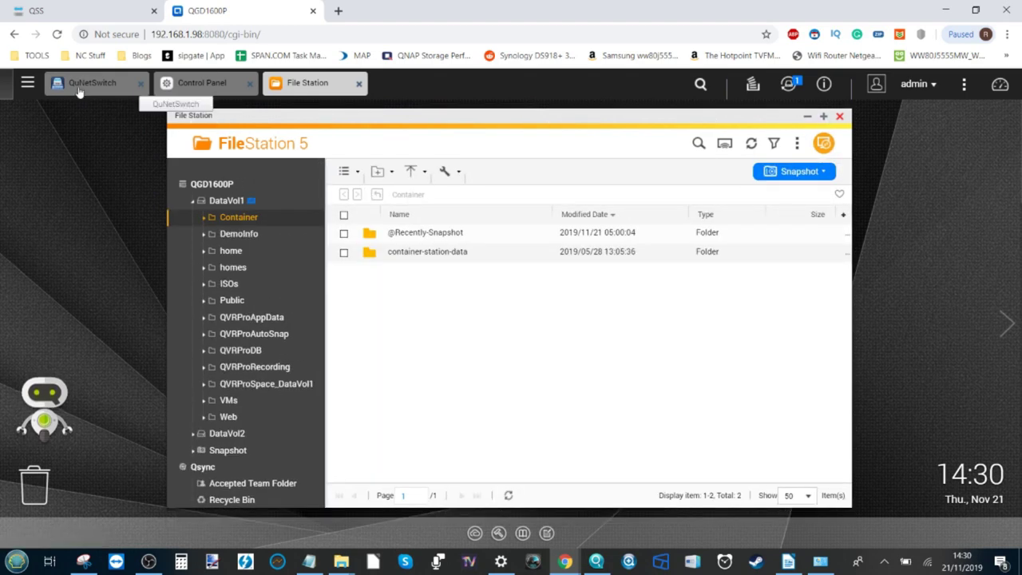
Launch Storage & Snapshots, check host Disk 1 health, then open the Disks/VJBOD view.
click(27, 82)
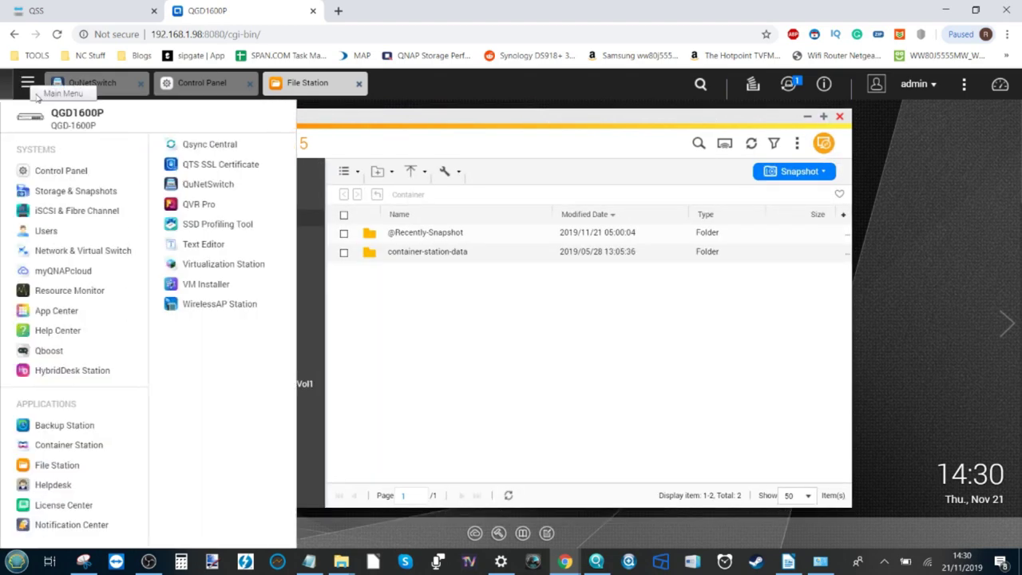
click(84, 192)
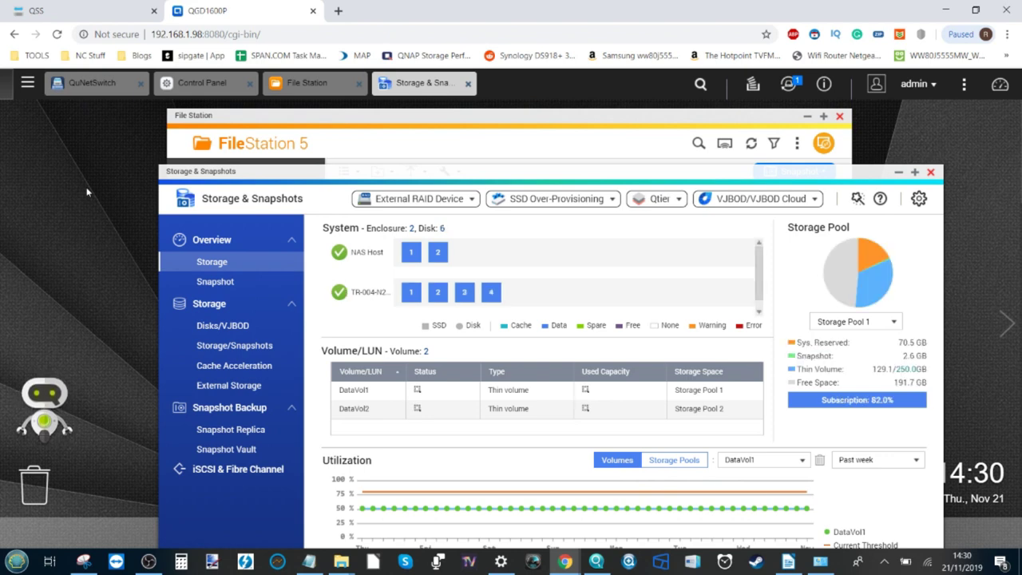
click(412, 256)
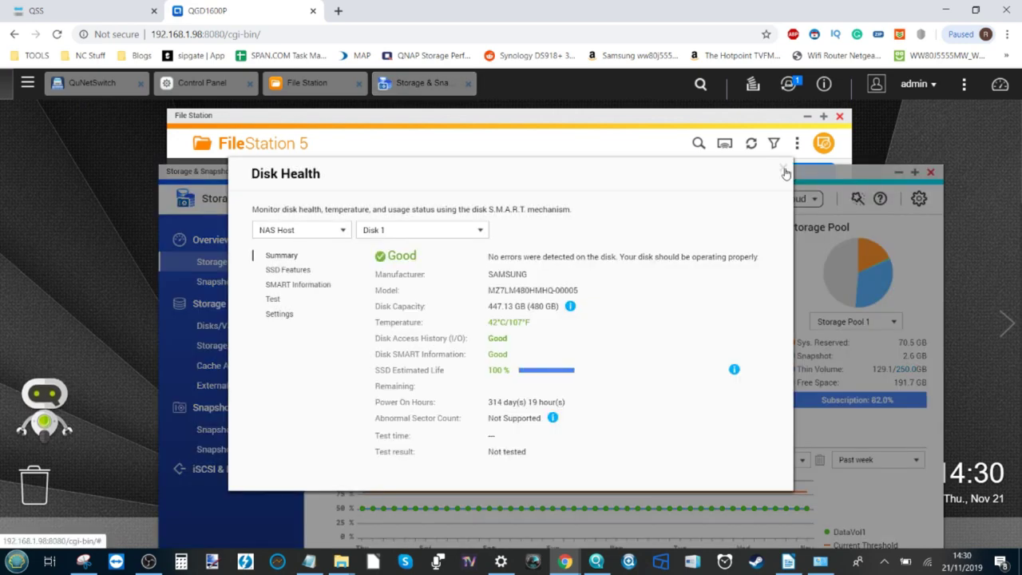
click(784, 169)
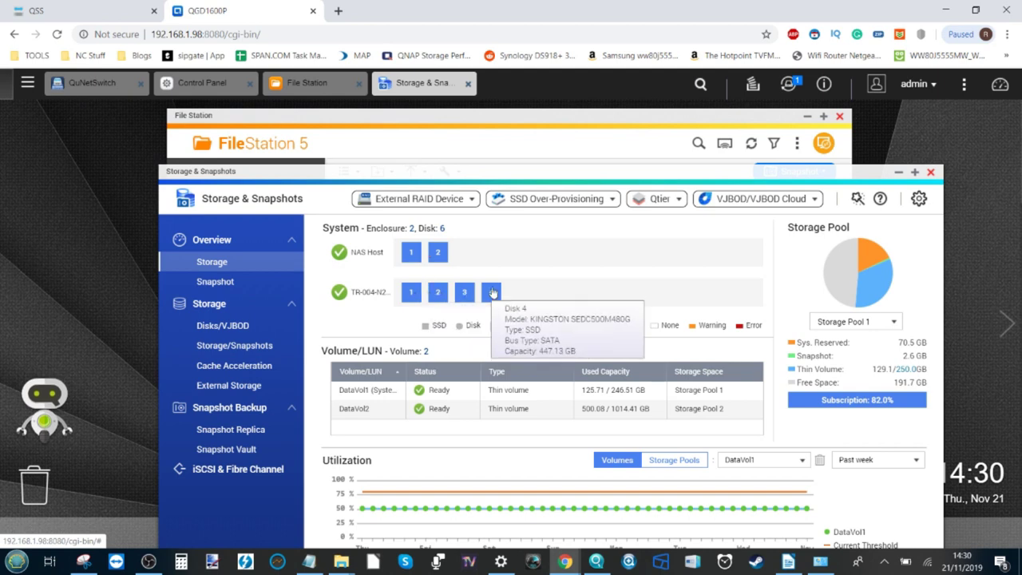
mouse_move(428, 295)
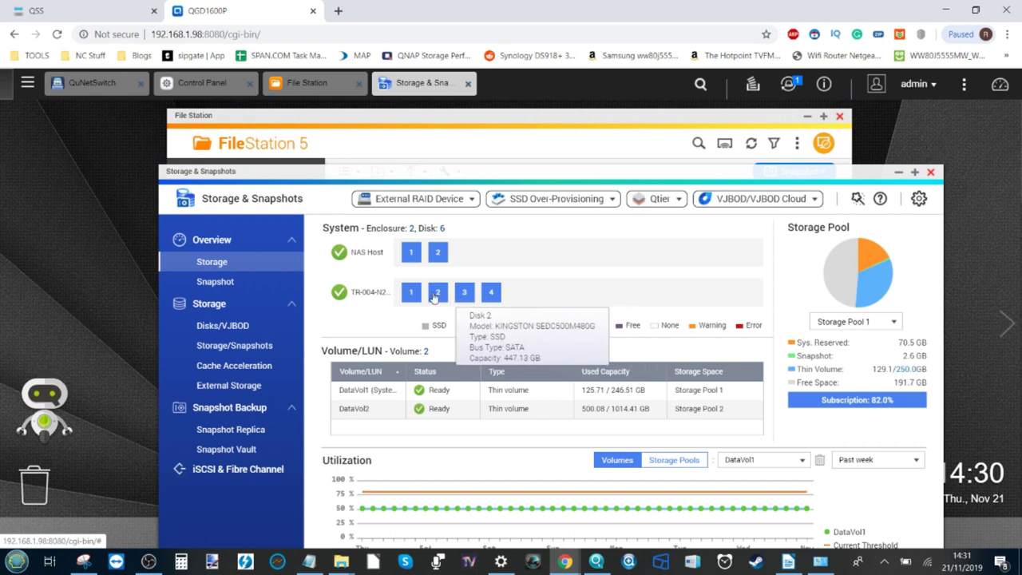
mouse_move(493, 295)
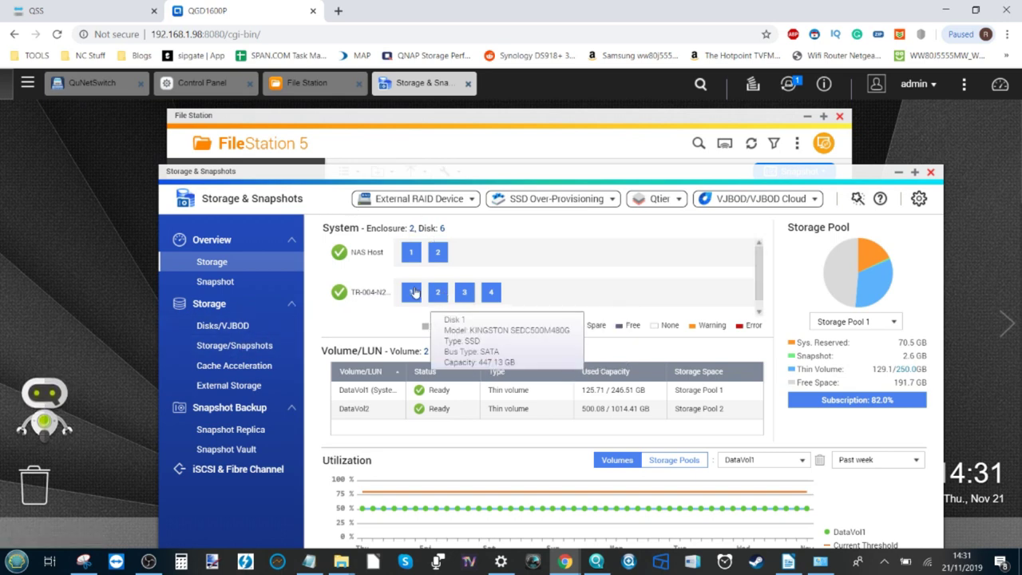
click(234, 326)
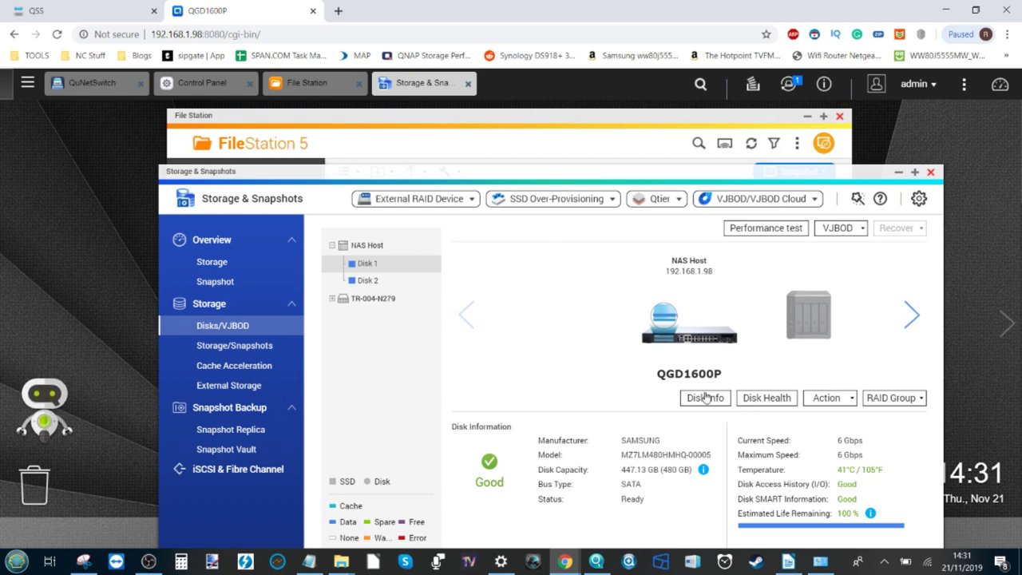
Move to the TR-004 enclosure's Disk 1: Kingston 480 GB SATA SSD, Good health, 33°C.
click(785, 318)
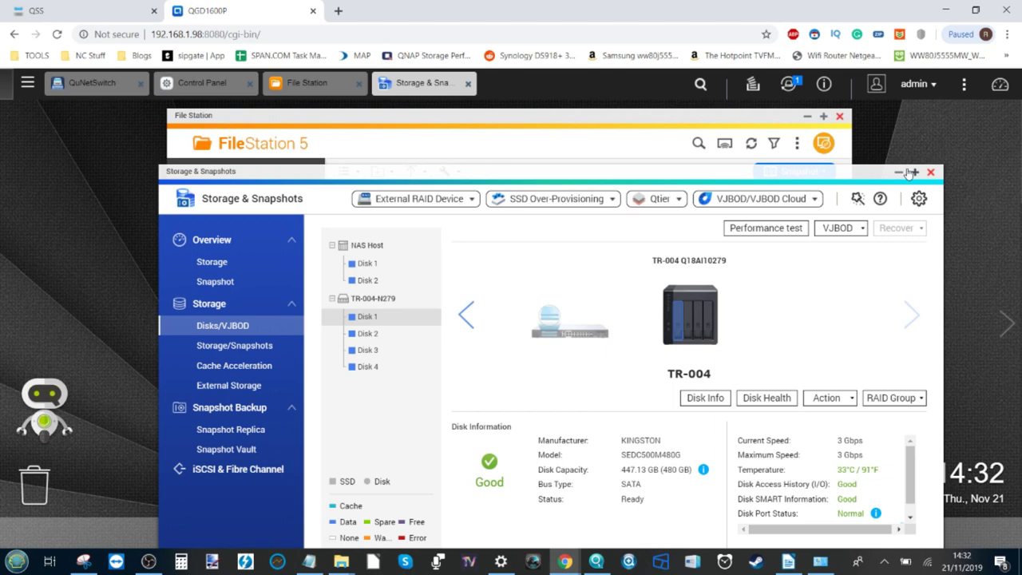
Close Storage & Snapshots and then File Station.
click(930, 172)
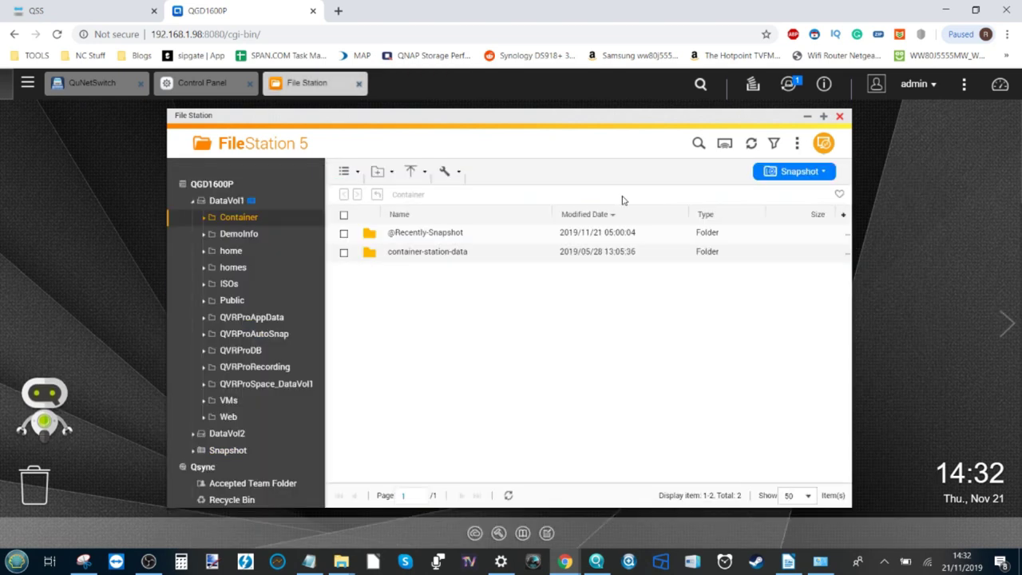
click(839, 116)
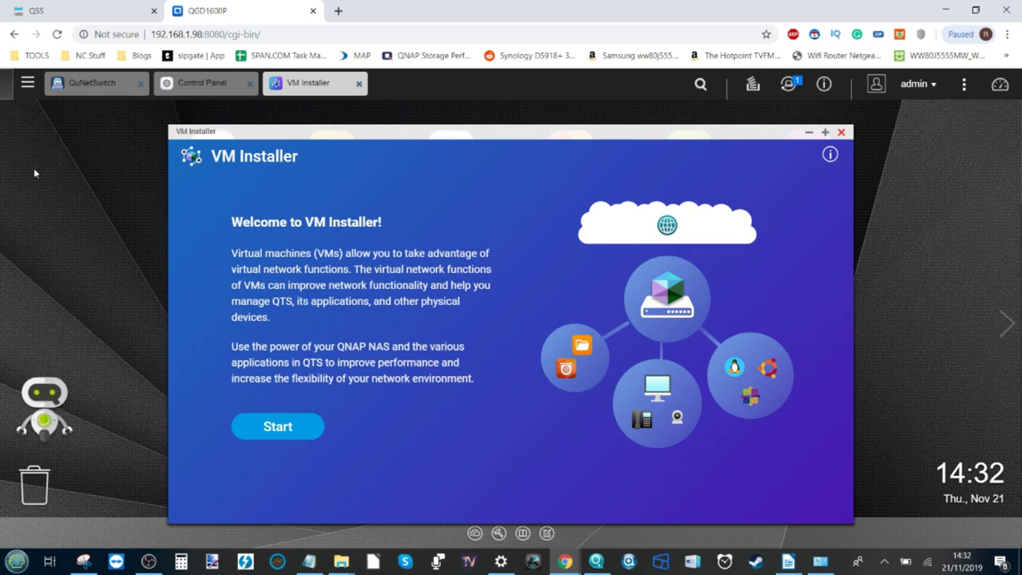
Open Virtualization Station, start VM Installer's Configure your VM step, check the QSS tab, then close VM Installer.
click(807, 133)
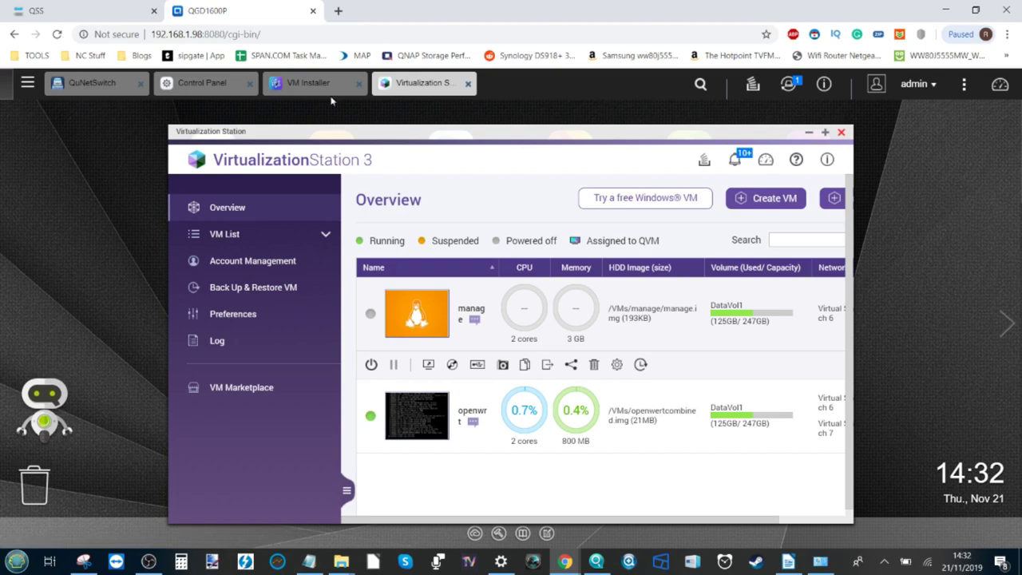
click(311, 88)
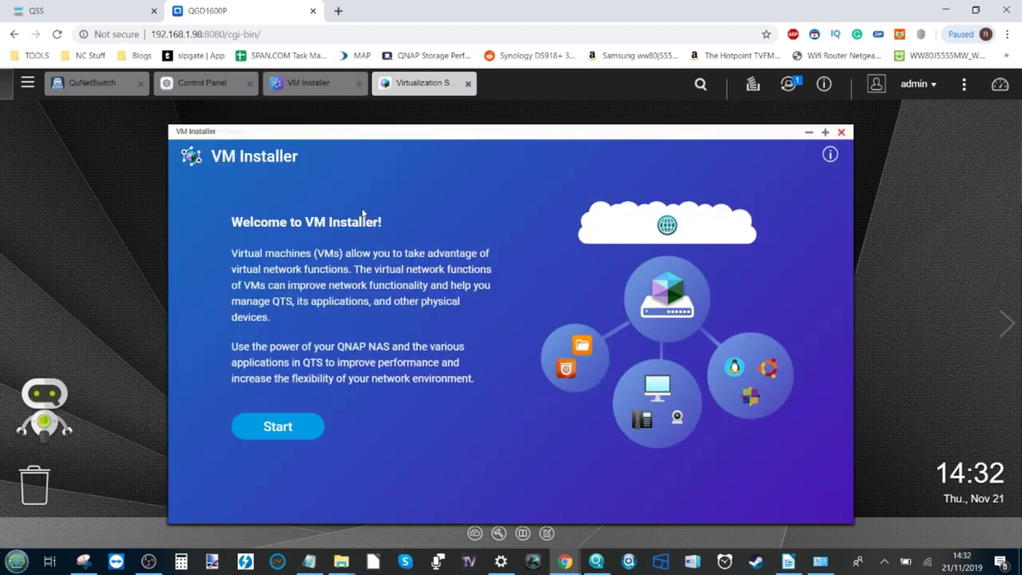
click(295, 429)
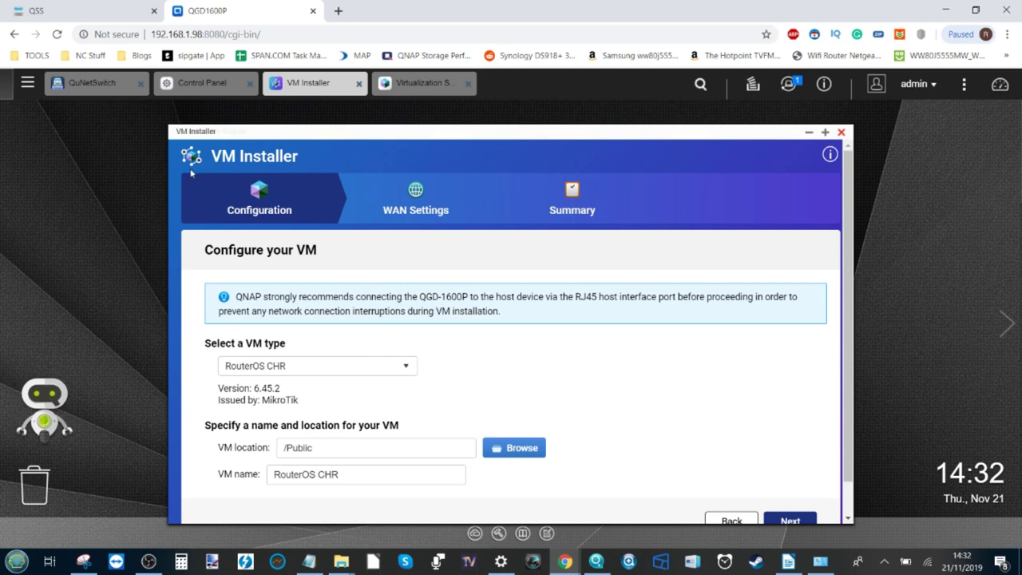
click(87, 11)
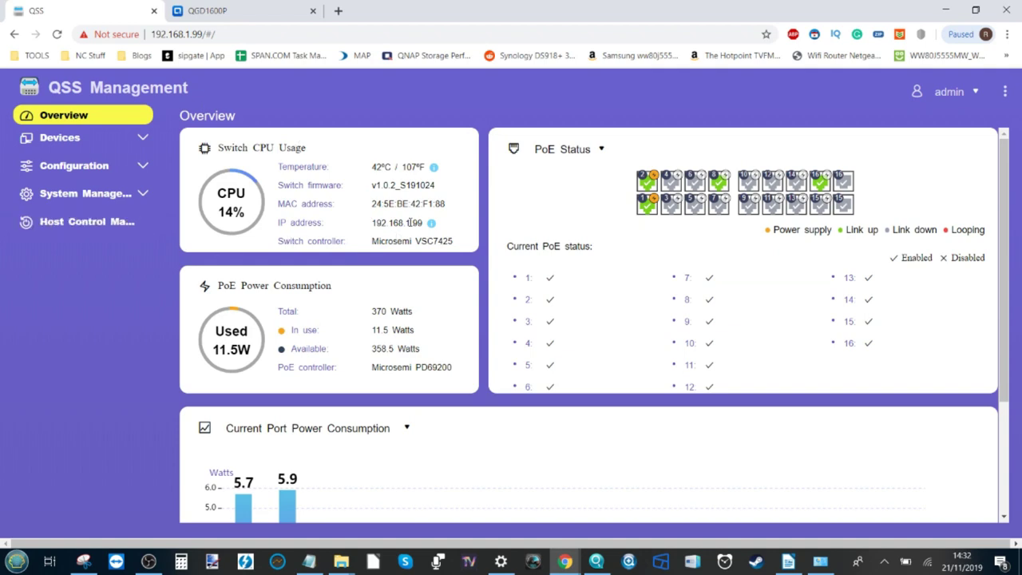
click(275, 6)
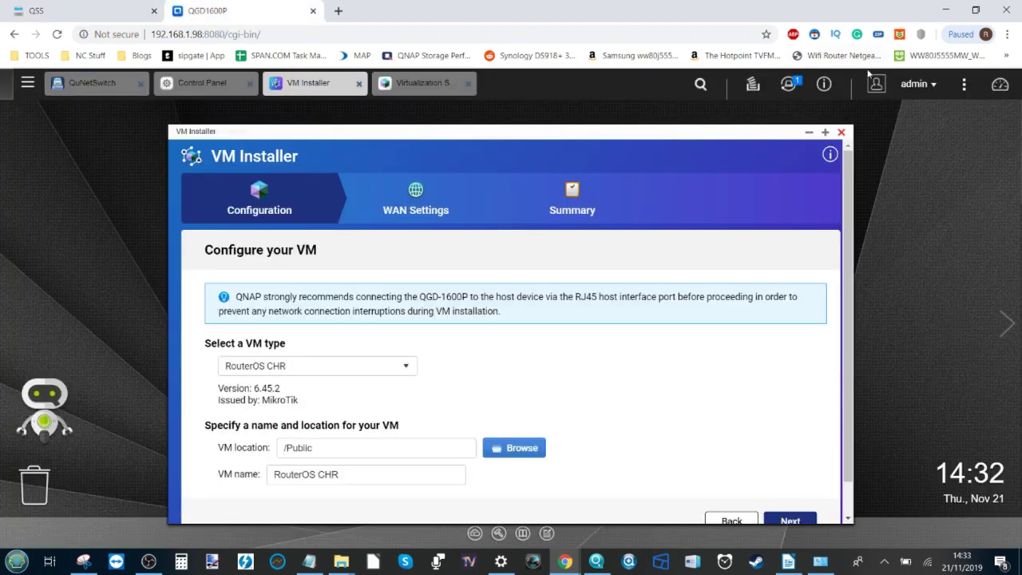
click(846, 133)
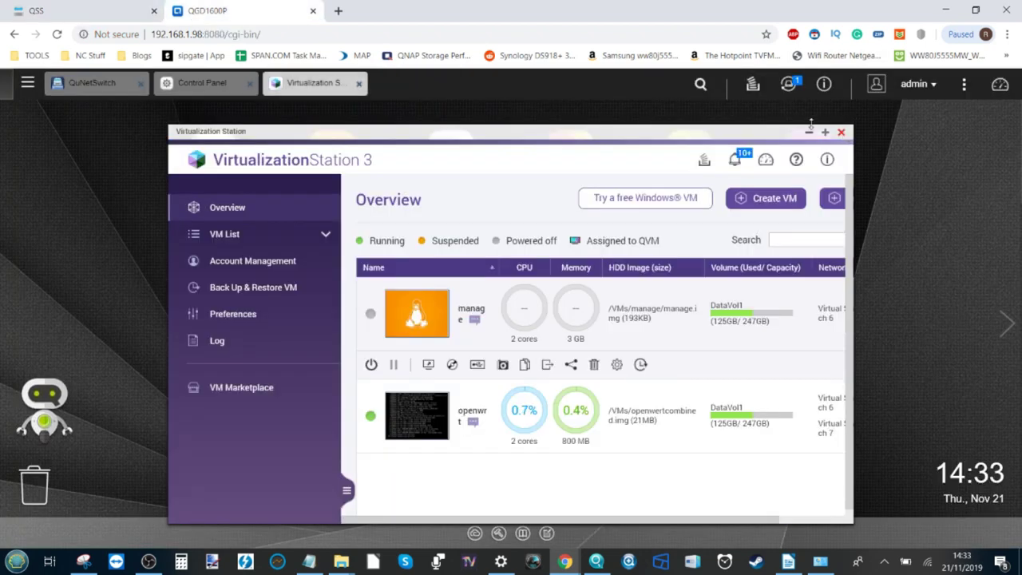
Minimize Virtualization Station, open and minimize App Center, then view the QSS overview (14% CPU, 11.7 W PoE).
click(809, 134)
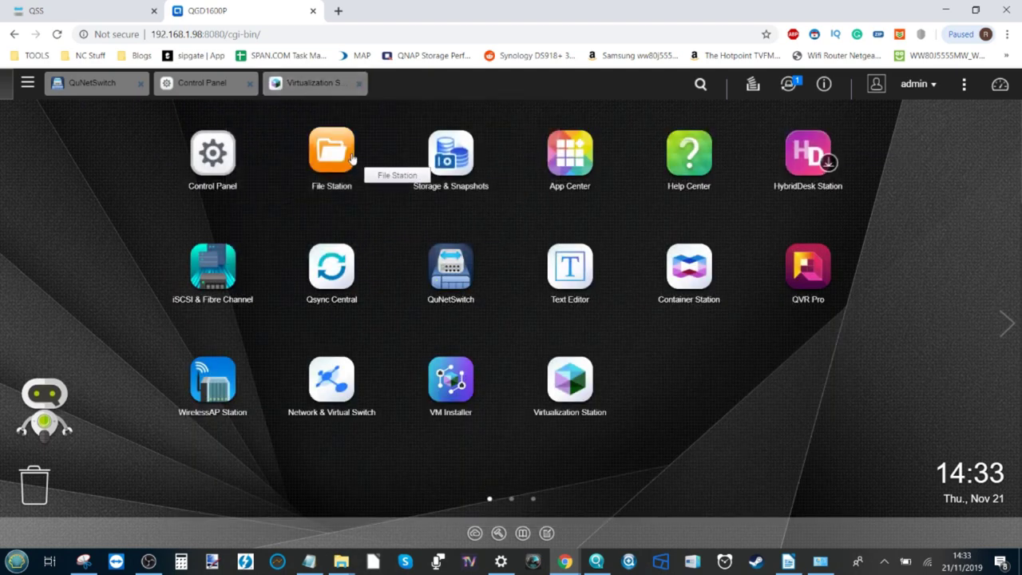
click(570, 156)
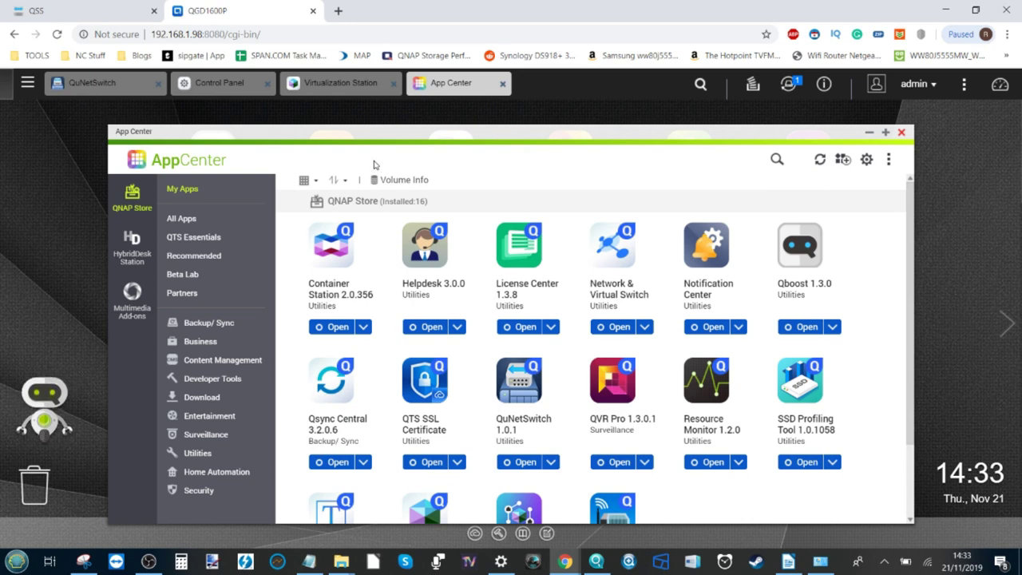
click(870, 131)
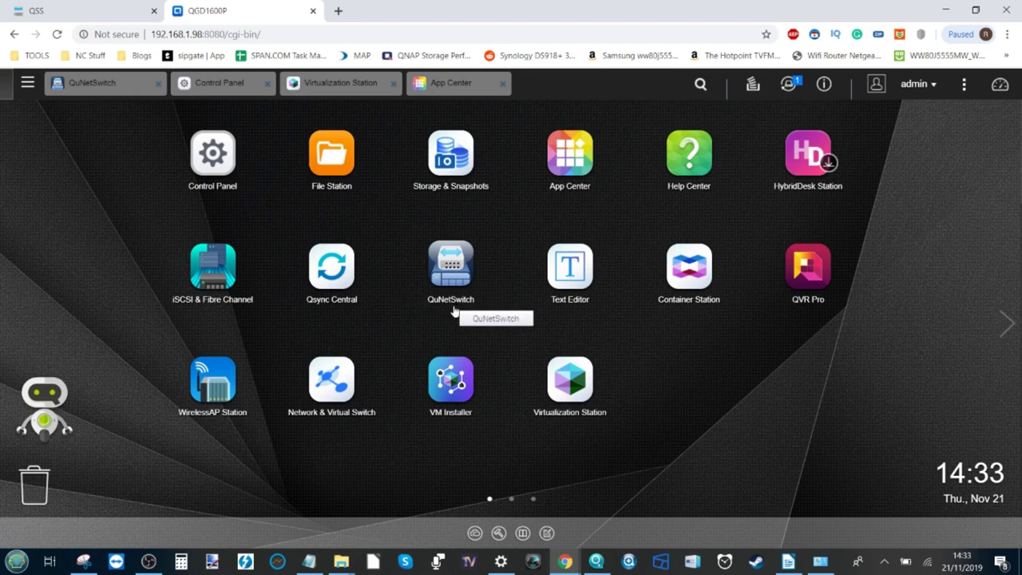
click(134, 13)
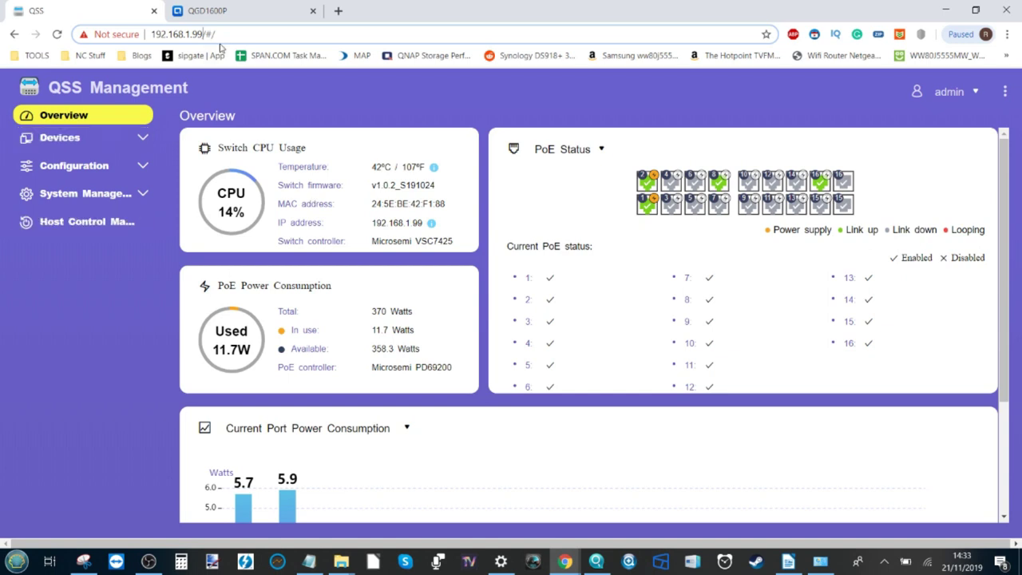
Return to the QGD1600P desktop, open QuNetSwitch to view switch CPU and PoE status, then close it.
click(227, 10)
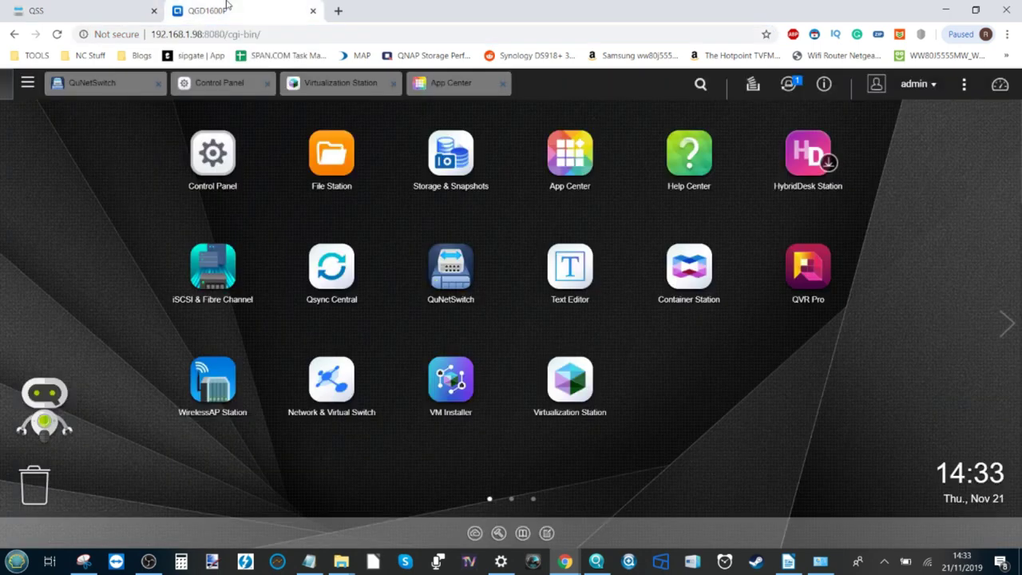
click(471, 270)
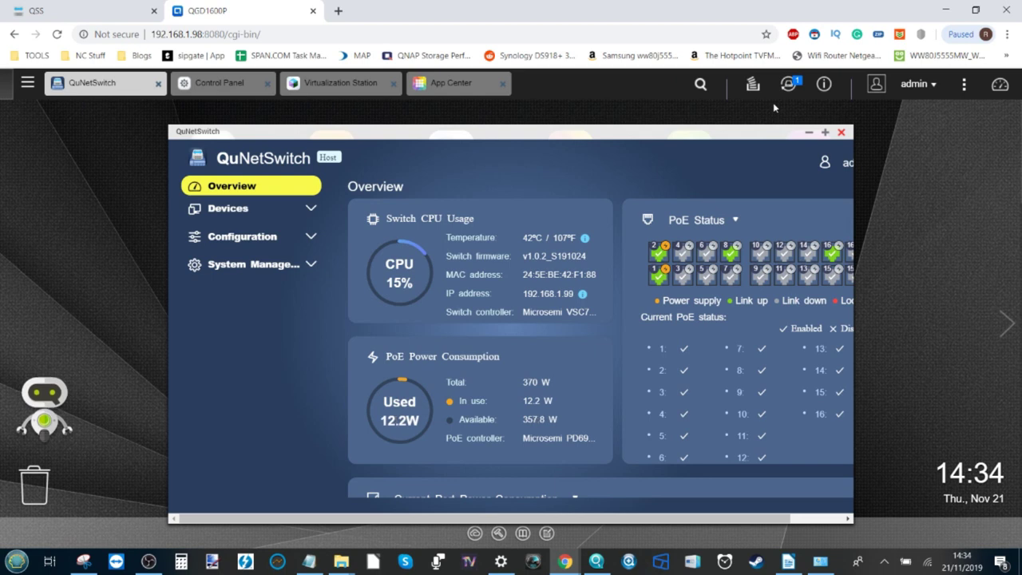
click(841, 131)
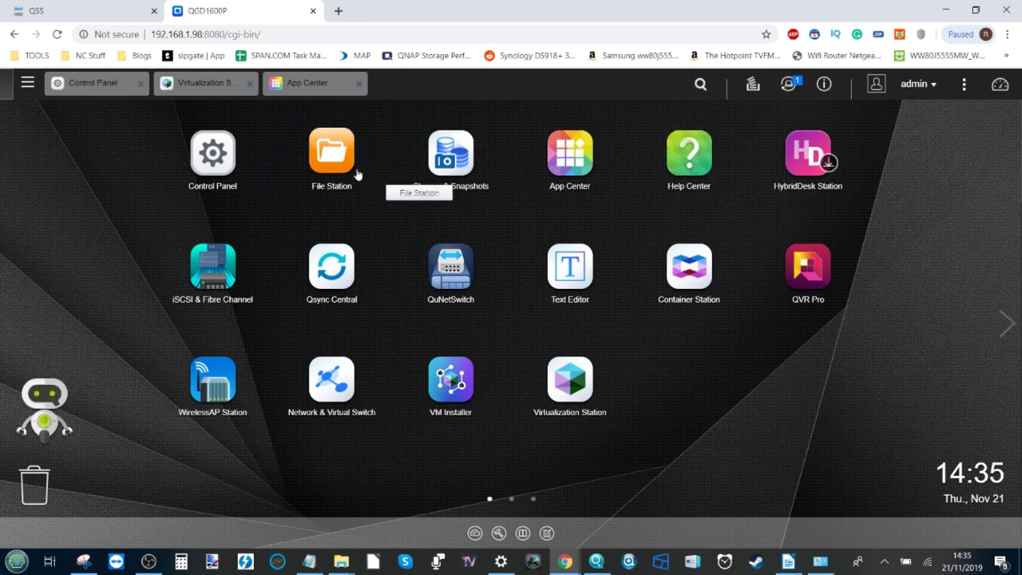
Launch Control Panel from the QTS desktop to view firmware, CPU and memory details.
click(214, 160)
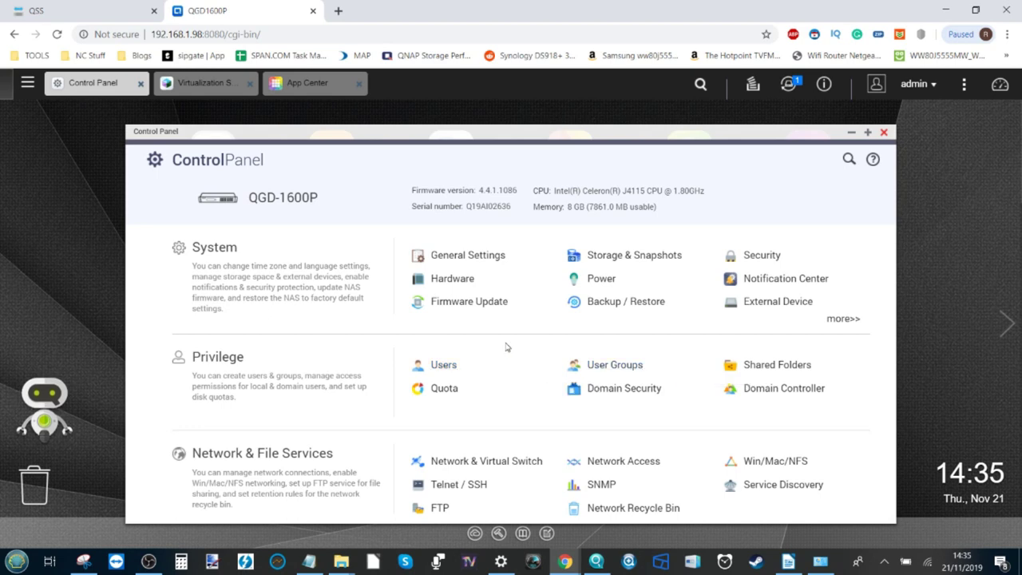
Minimize Control Panel, glance at the QSS Management page, and return to the QGD1600P desktop.
click(851, 133)
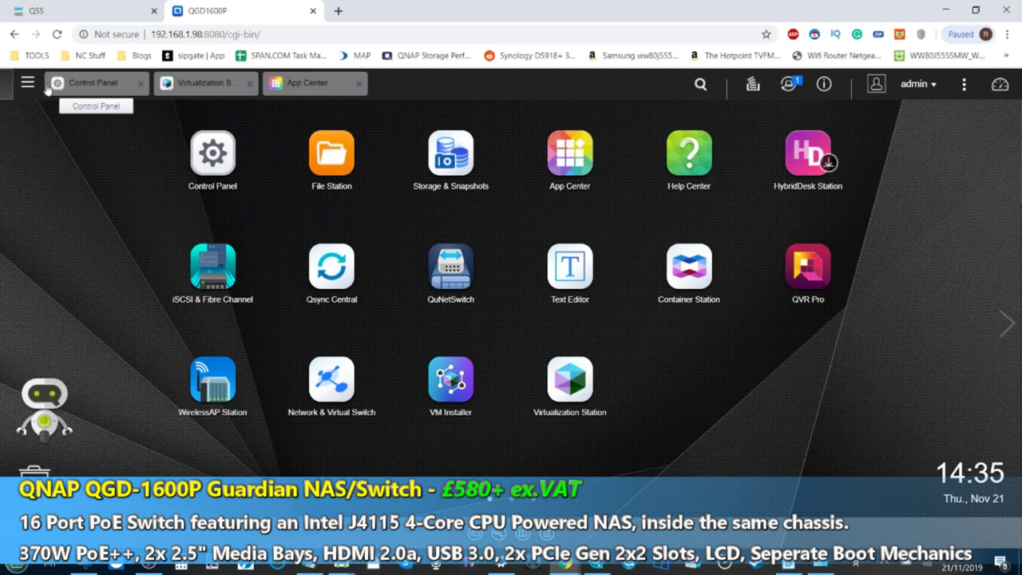
click(8, 4)
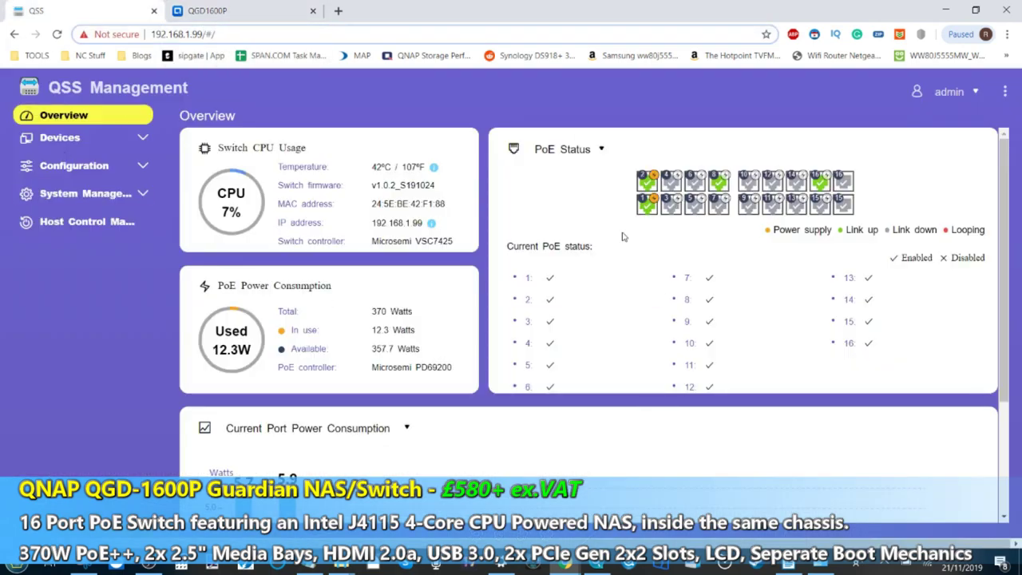
click(226, 7)
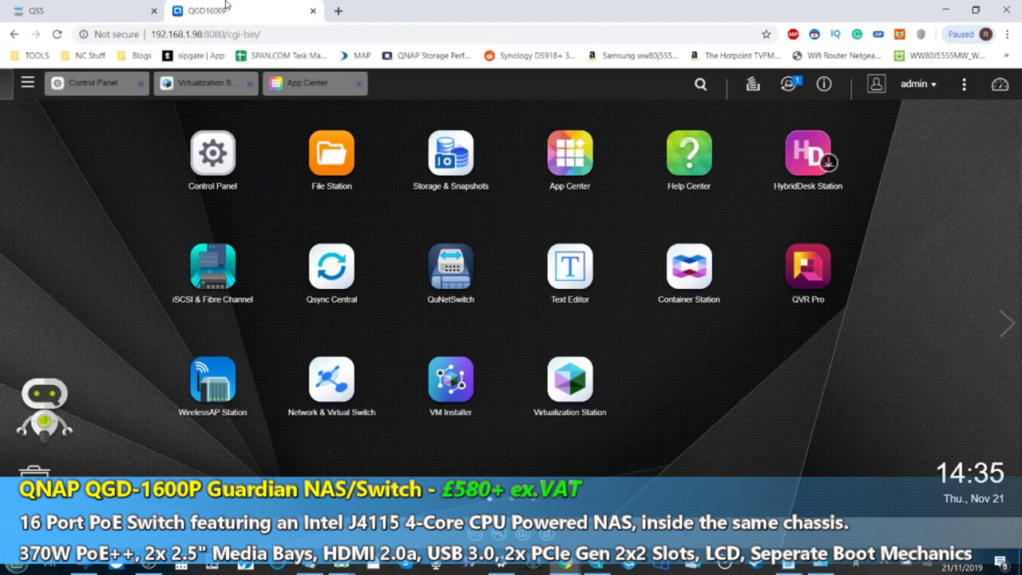